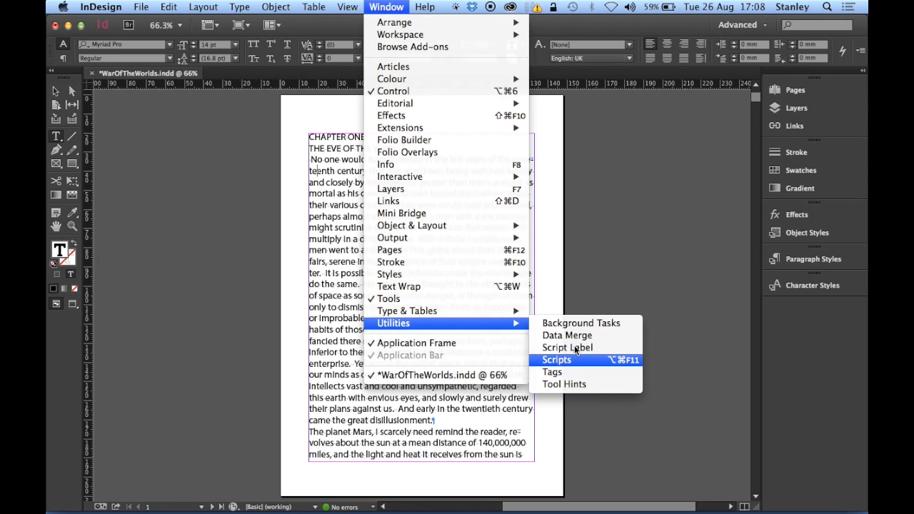
# Step: Show the Scripts panel, enlarge it and expand the Application samples down to the JavaScript folder
pyautogui.moveTo(454, 244); pyautogui.dragTo(607, 137)
pyautogui.click(551, 147)
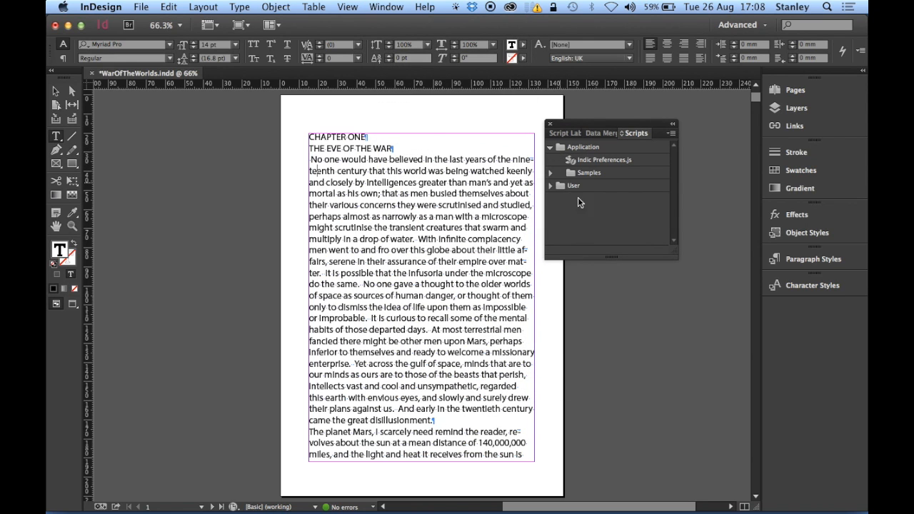
pyautogui.moveTo(672, 253); pyautogui.dragTo(682, 421)
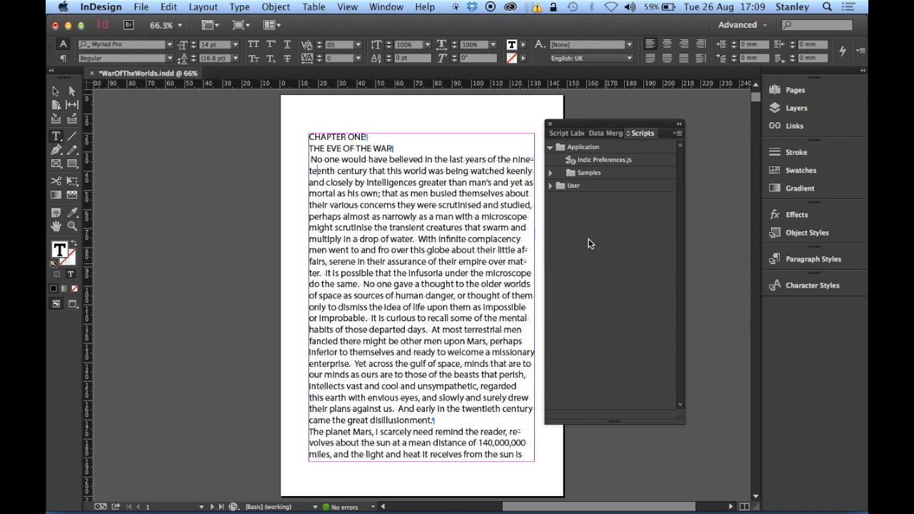
pyautogui.click(549, 173)
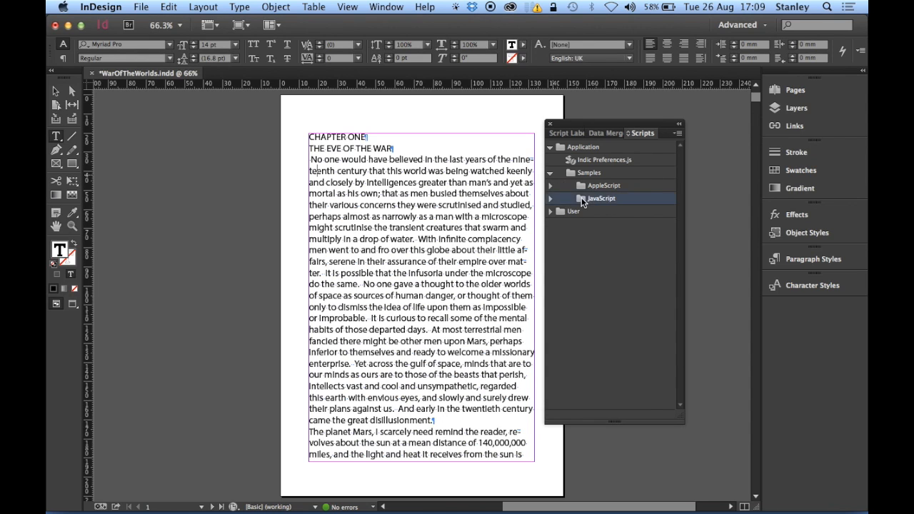
pyautogui.doubleClick(582, 198)
pyautogui.moveTo(623, 126); pyautogui.dragTo(668, 105)
# Step: Run the FindChangeByList.jsx sample script with the search range set to Document, and close the Scripts panel
pyautogui.click(636, 283)
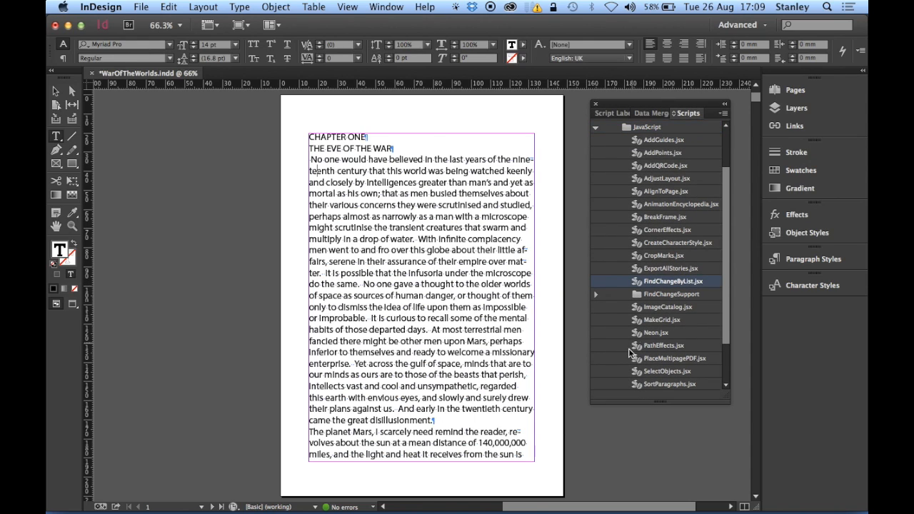
pyautogui.doubleClick(654, 283)
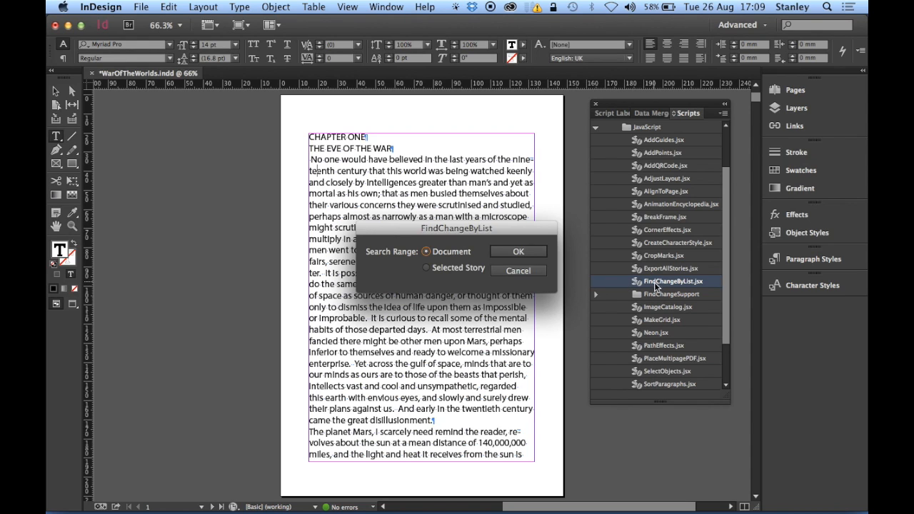
pyautogui.click(518, 252)
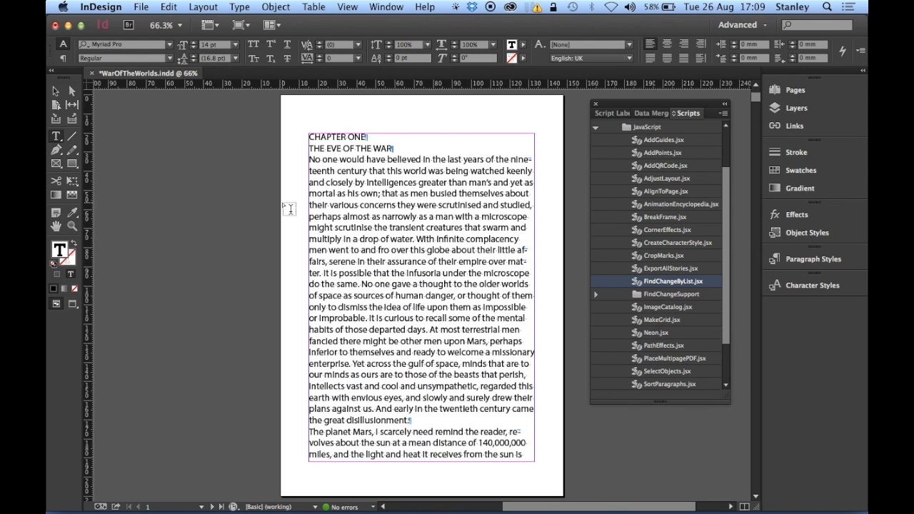
pyautogui.click(592, 104)
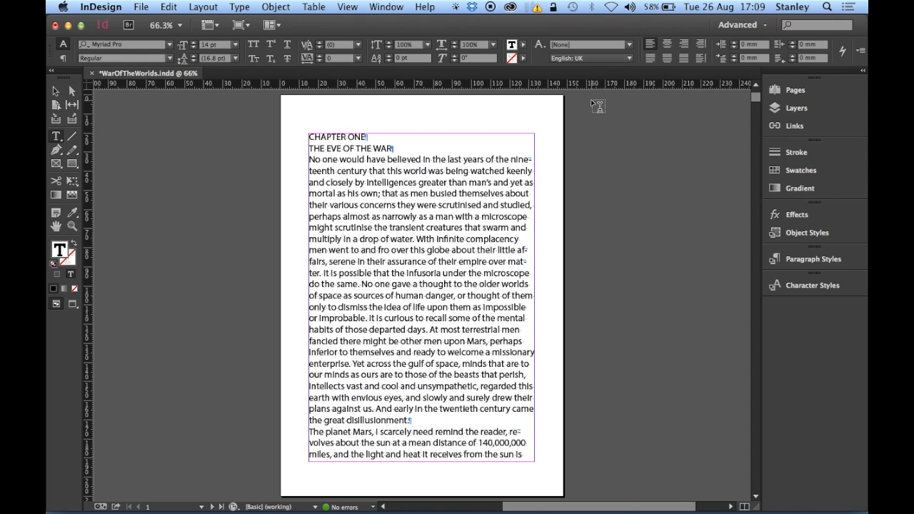
# Step: Start a new paragraph style from the first body paragraph below the headings and name it "Body copy"
pyautogui.click(313, 171)
pyautogui.moveTo(399, 184); pyautogui.dragTo(464, 317)
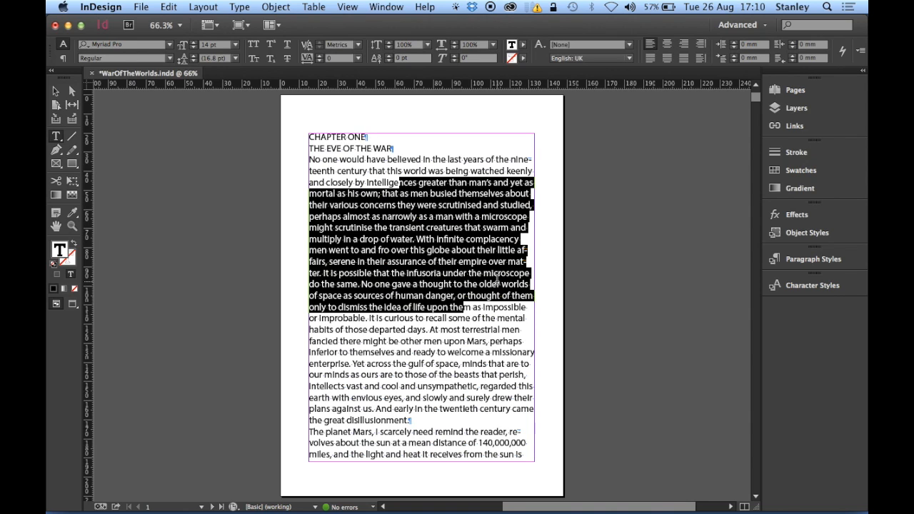
pyautogui.click(400, 204)
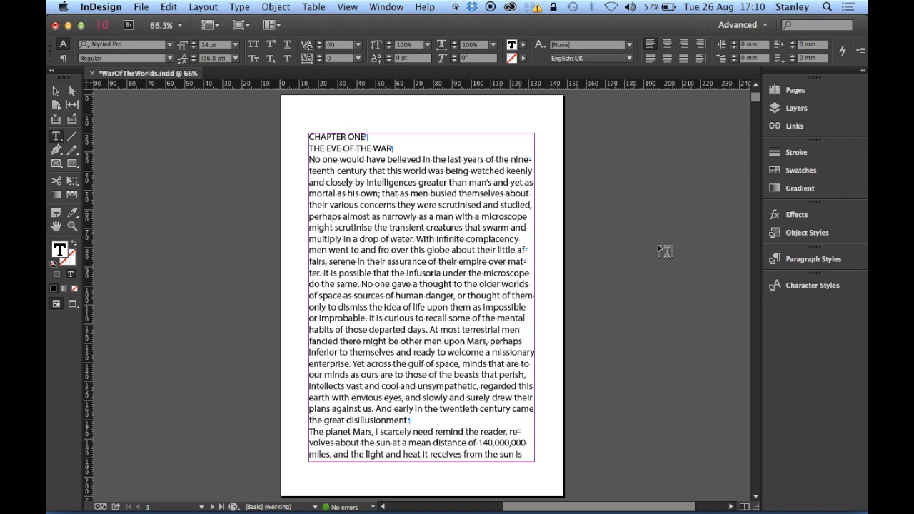
pyautogui.click(797, 260)
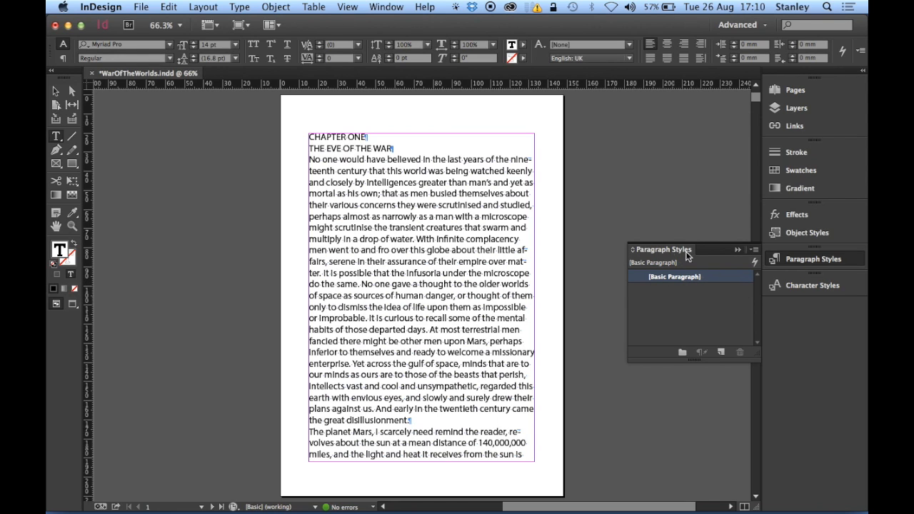
pyautogui.click(754, 249)
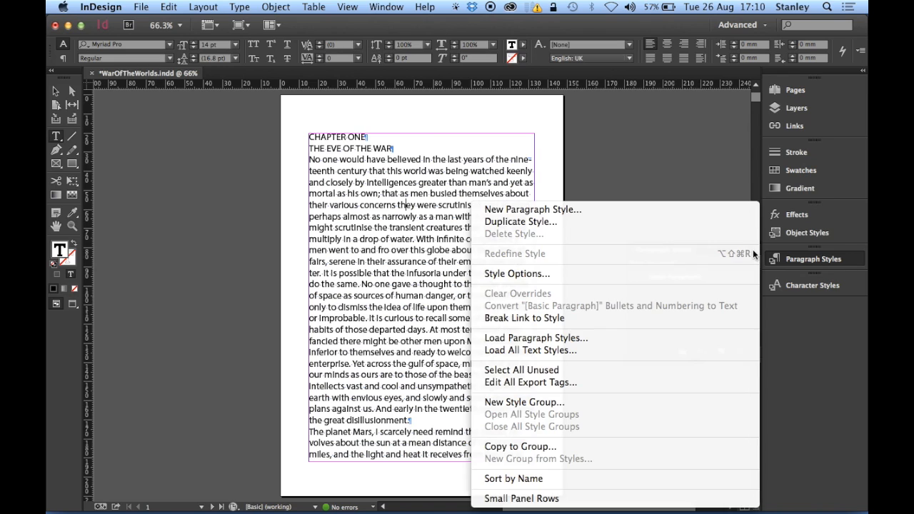
pyautogui.click(579, 209)
pyautogui.moveTo(552, 76); pyautogui.dragTo(643, 21)
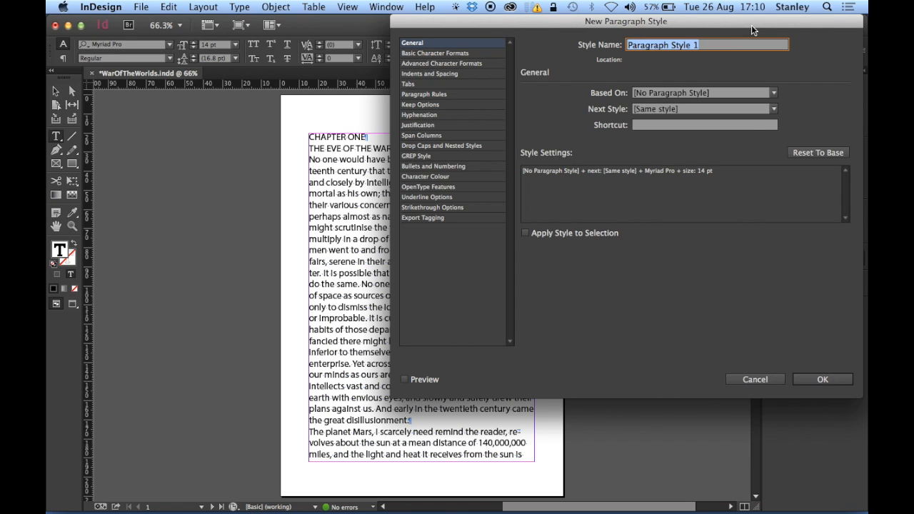
pyautogui.write('Body copy')
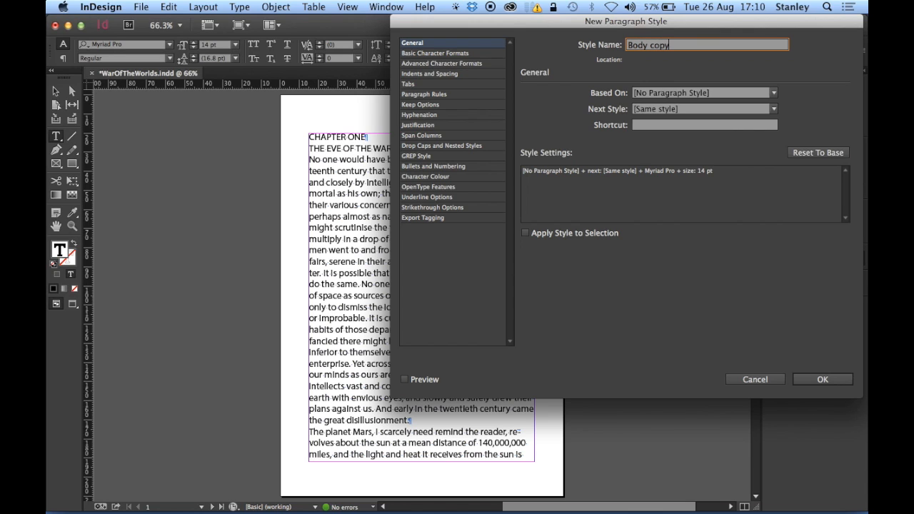
# Step: Turn on Apply Style to Selection and Preview for the new Body copy style
pyautogui.click(421, 60)
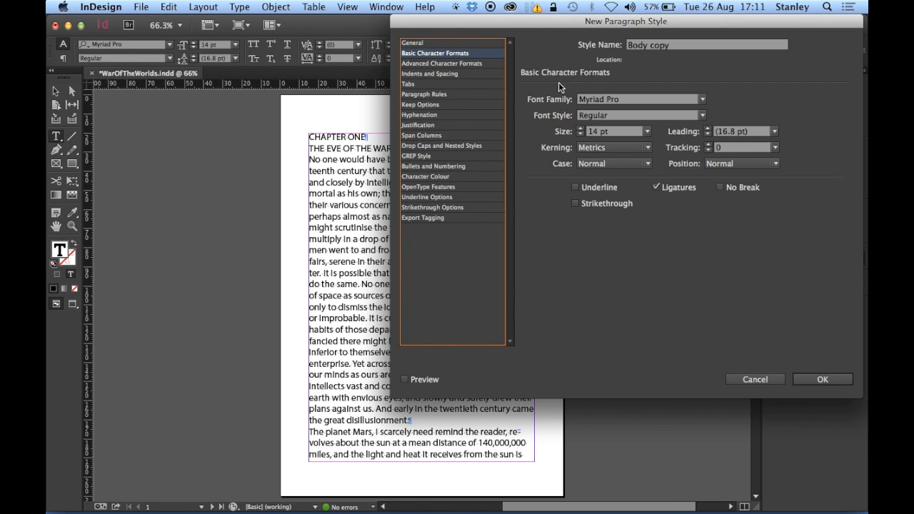
pyautogui.click(413, 44)
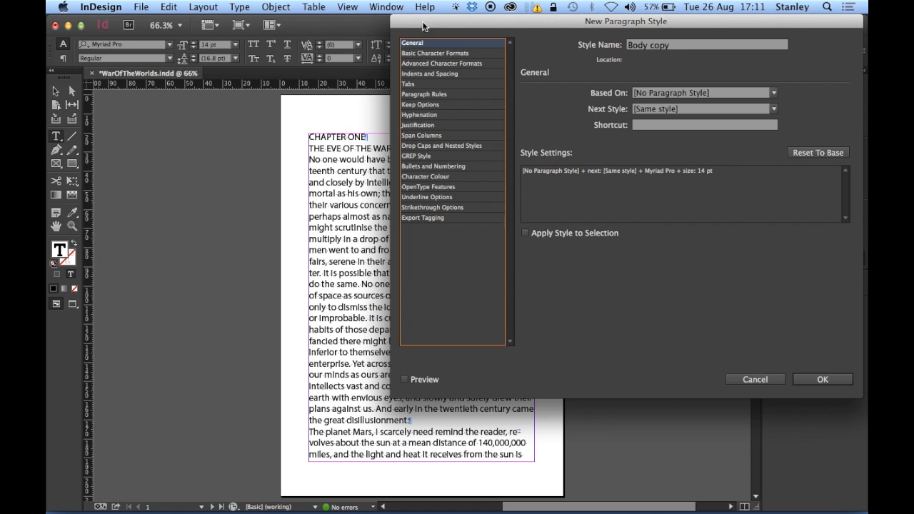
pyautogui.moveTo(479, 22)
pyautogui.mouseDown()
pyautogui.moveTo(313, 260)
pyautogui.moveTo(375, 203)
pyautogui.moveTo(502, 30)
pyautogui.moveTo(442, 19)
pyautogui.moveTo(484, 21)
pyautogui.mouseUp()
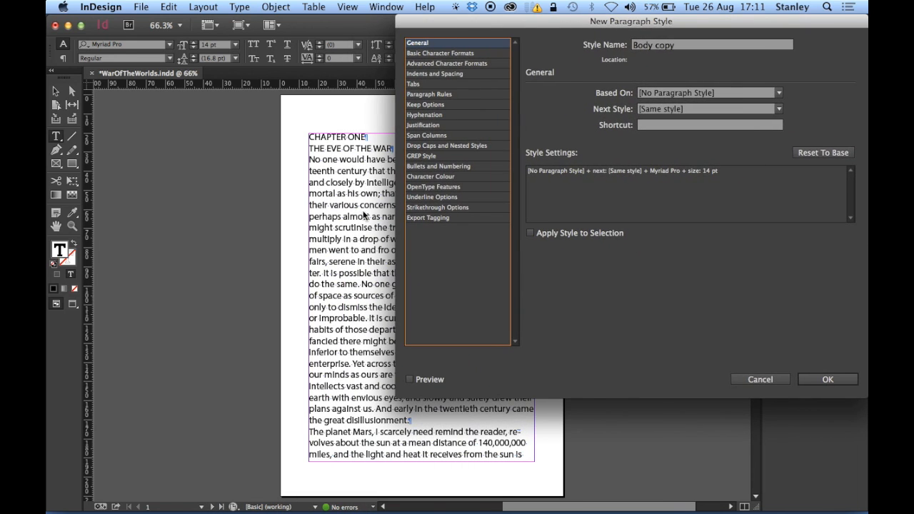
pyautogui.click(530, 234)
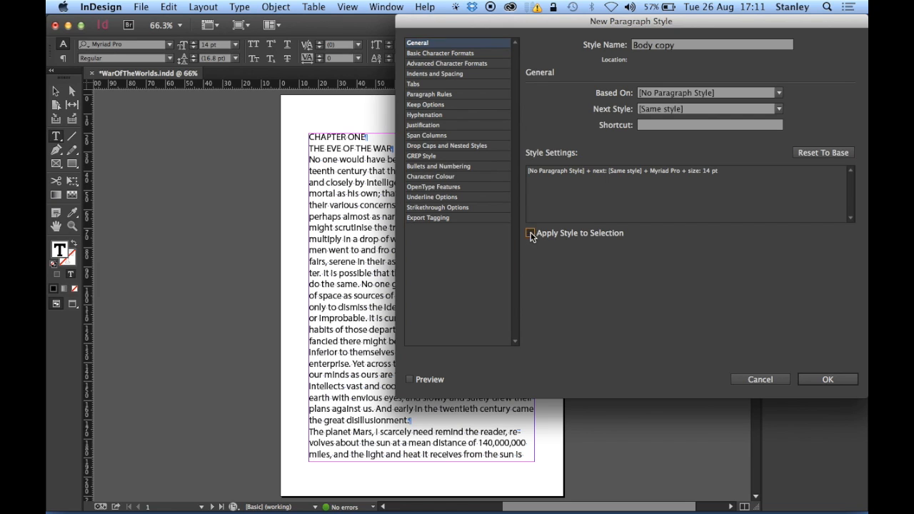
pyautogui.click(409, 380)
pyautogui.click(410, 382)
pyautogui.moveTo(449, 22)
pyautogui.mouseDown()
pyautogui.moveTo(438, 21)
pyautogui.moveTo(449, 21)
pyautogui.mouseUp()
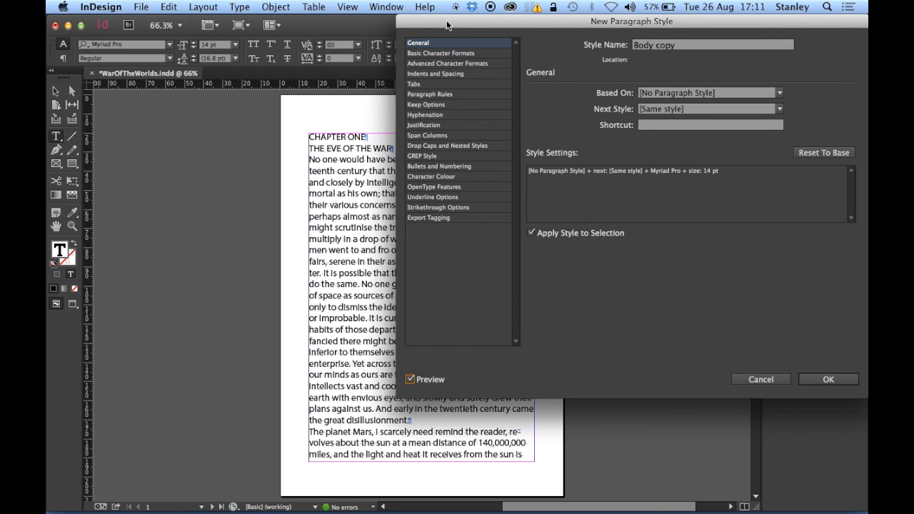
# Step: Set the leading in the Body copy style's basic character formats to 18 pt
pyautogui.click(441, 54)
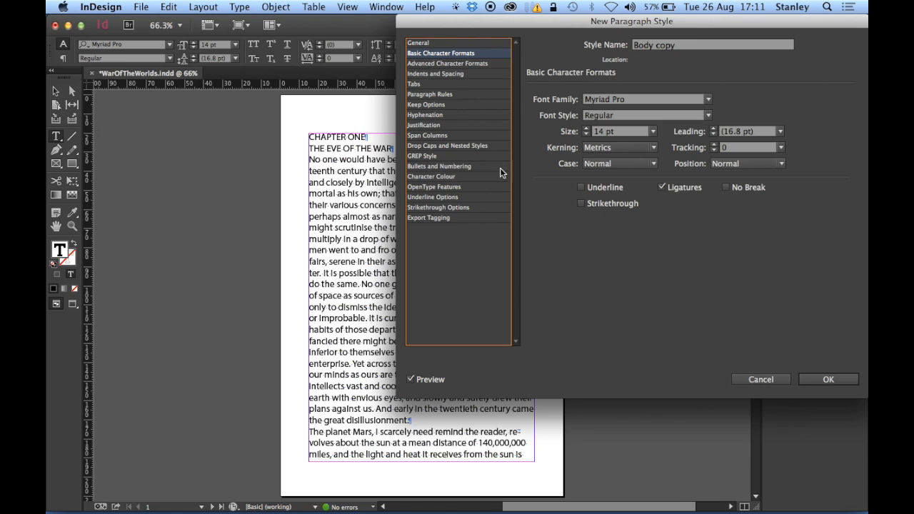
pyautogui.click(713, 129)
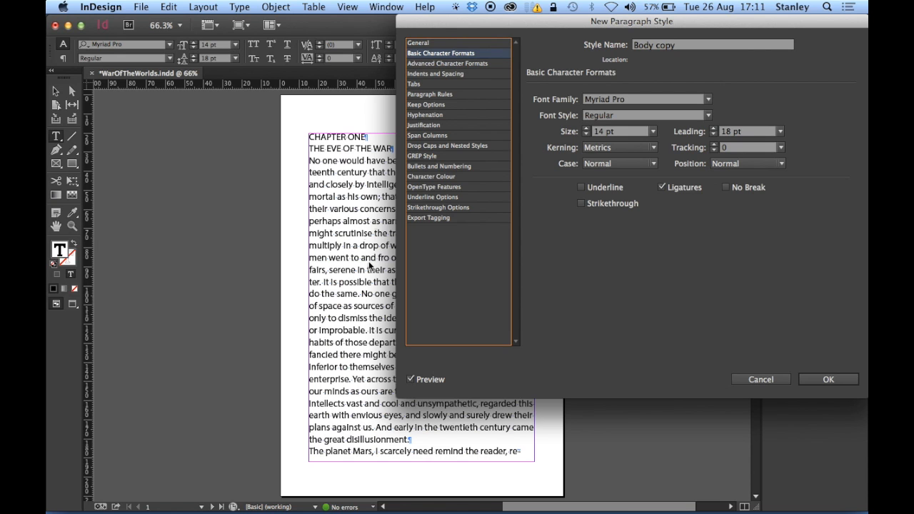
pyautogui.moveTo(496, 27)
pyautogui.mouseDown()
pyautogui.moveTo(348, 339)
pyautogui.moveTo(481, 249)
pyautogui.moveTo(460, 40)
pyautogui.moveTo(501, 27)
pyautogui.mouseUp()
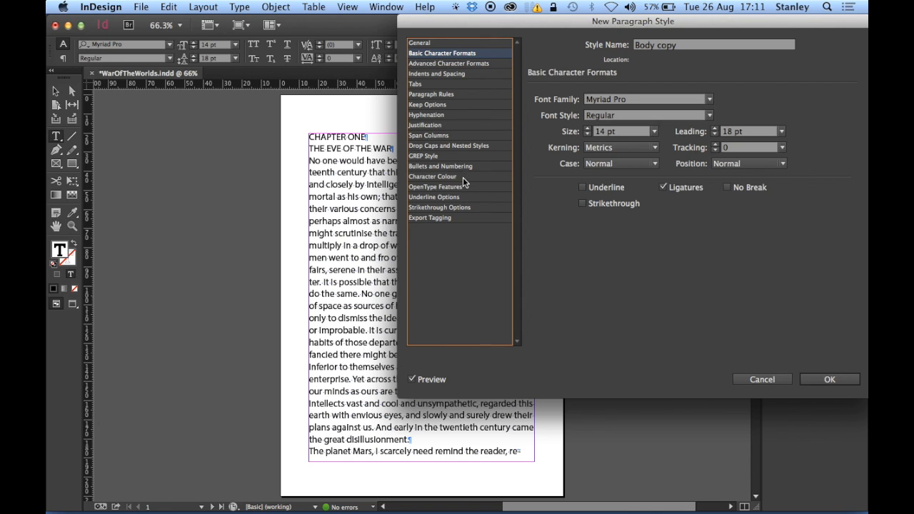
# Step: Turn off hyphenation in the Body copy style
pyautogui.click(427, 115)
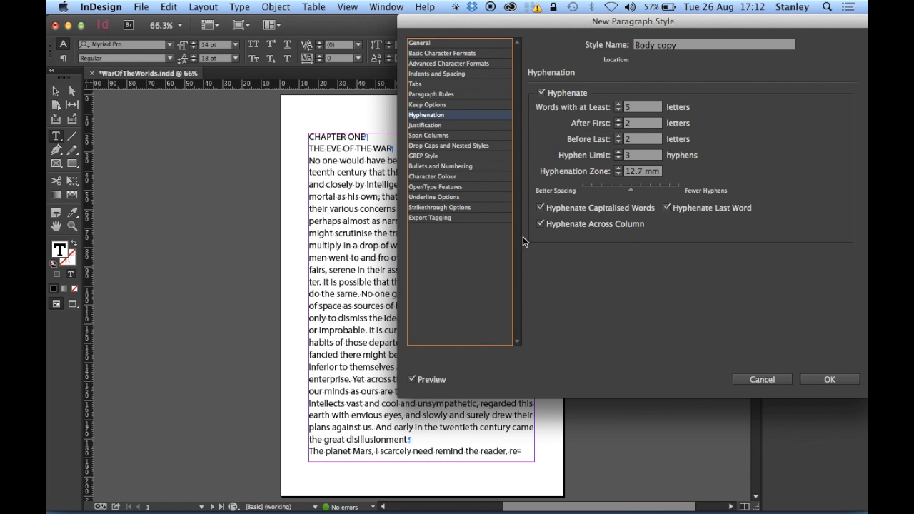
pyautogui.moveTo(520, 27)
pyautogui.mouseDown()
pyautogui.moveTo(473, 439)
pyautogui.moveTo(476, 35)
pyautogui.moveTo(514, 36)
pyautogui.mouseUp()
pyautogui.click(539, 93)
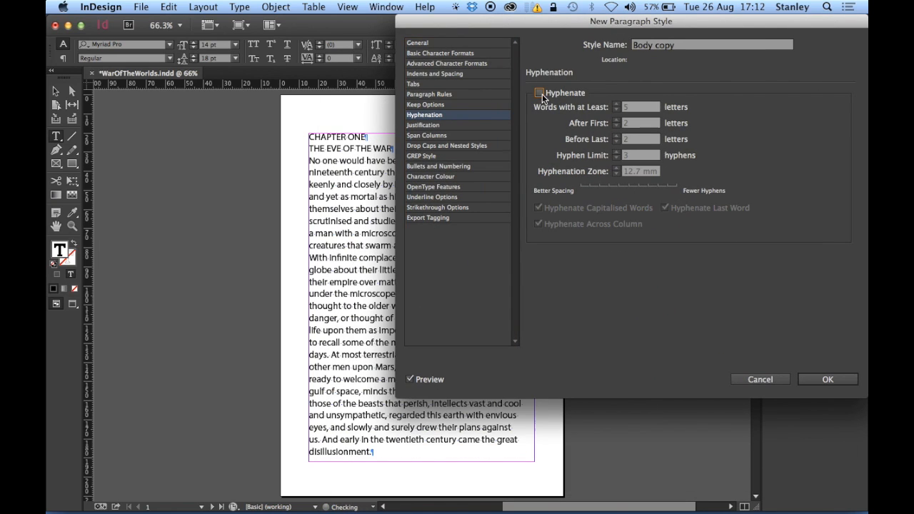
pyautogui.moveTo(497, 22)
pyautogui.mouseDown()
pyautogui.moveTo(361, 437)
pyautogui.moveTo(456, 45)
pyautogui.moveTo(495, 23)
pyautogui.mouseUp()
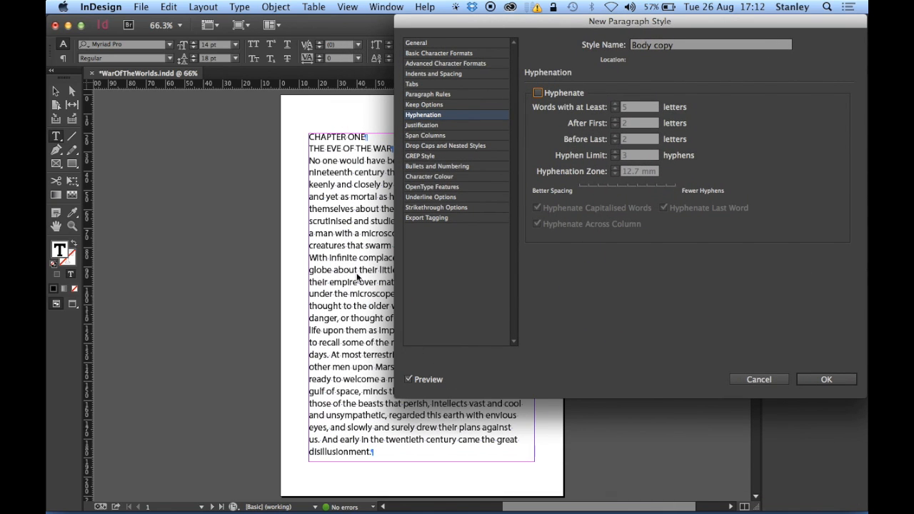
# Step: Set the Body copy style's paragraph alignment to Left Justify
pyautogui.click(419, 75)
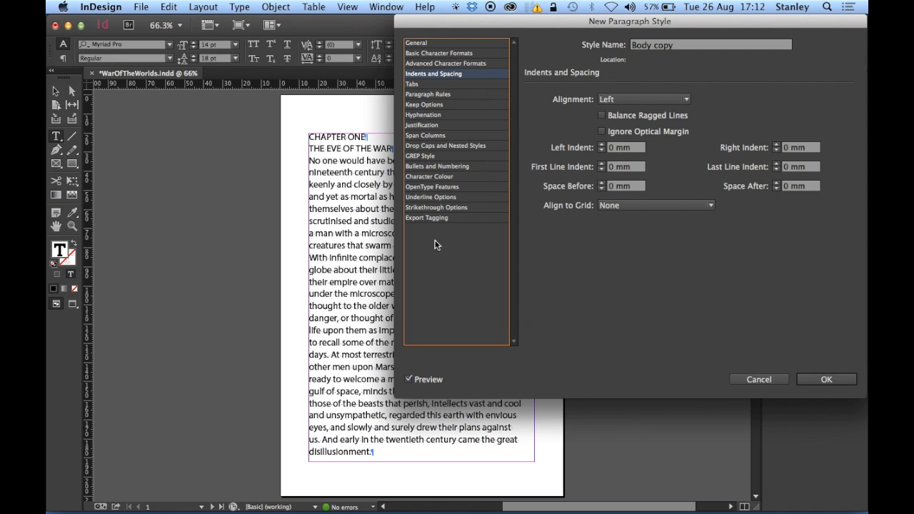
pyautogui.click(655, 98)
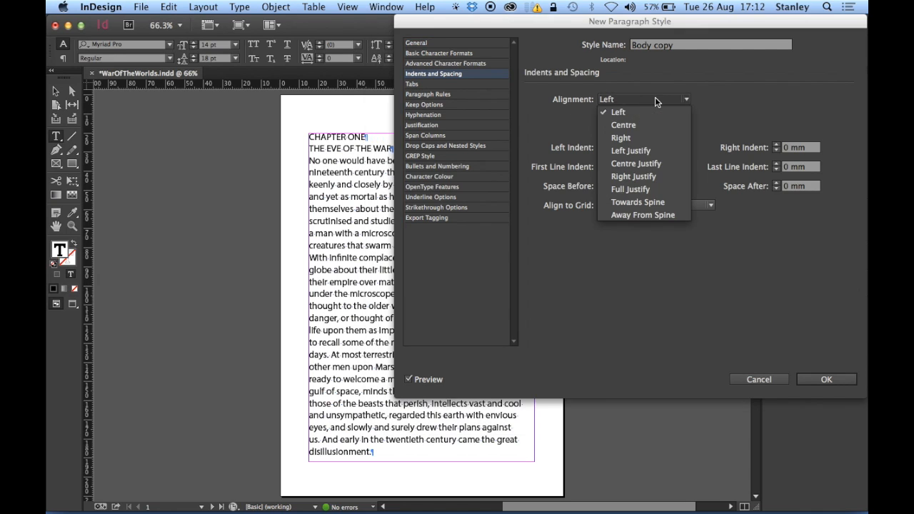
pyautogui.click(664, 150)
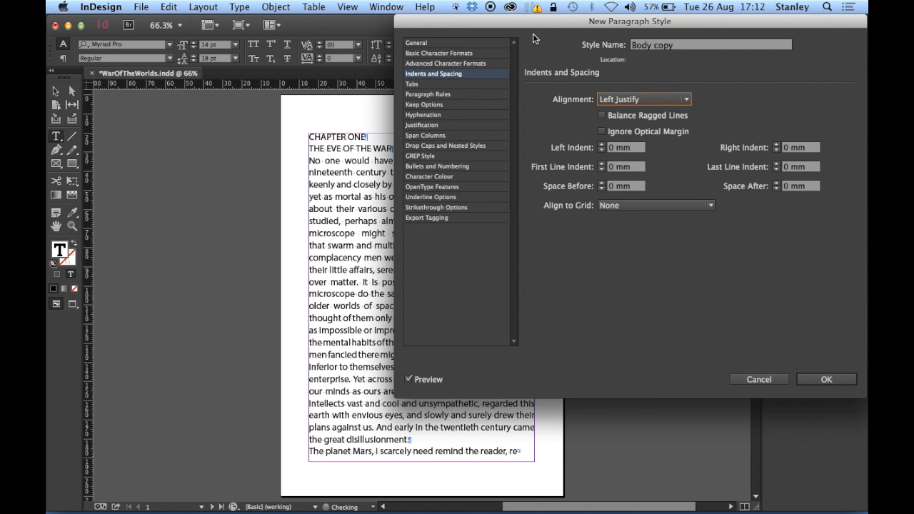
pyautogui.moveTo(537, 20)
pyautogui.mouseDown()
pyautogui.moveTo(758, 20)
pyautogui.moveTo(528, 20)
pyautogui.moveTo(551, 20)
pyautogui.mouseUp()
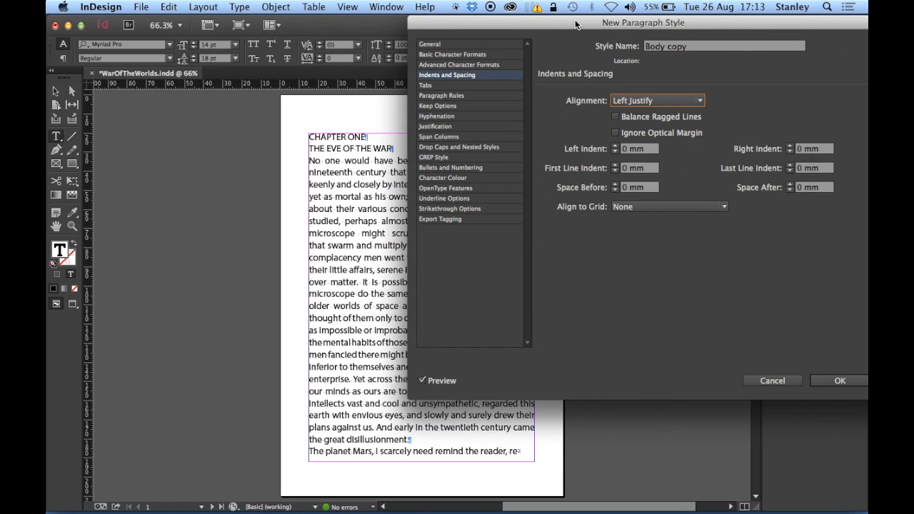
pyautogui.moveTo(578, 25)
pyautogui.mouseDown()
pyautogui.moveTo(514, 44)
pyautogui.moveTo(473, 356)
pyautogui.moveTo(451, 373)
pyautogui.moveTo(450, 281)
pyautogui.moveTo(547, 24)
pyautogui.moveTo(566, 10)
pyautogui.moveTo(642, 12)
pyautogui.moveTo(602, 15)
pyautogui.moveTo(552, 100)
pyautogui.moveTo(565, 12)
pyautogui.moveTo(574, 20)
pyautogui.mouseUp()
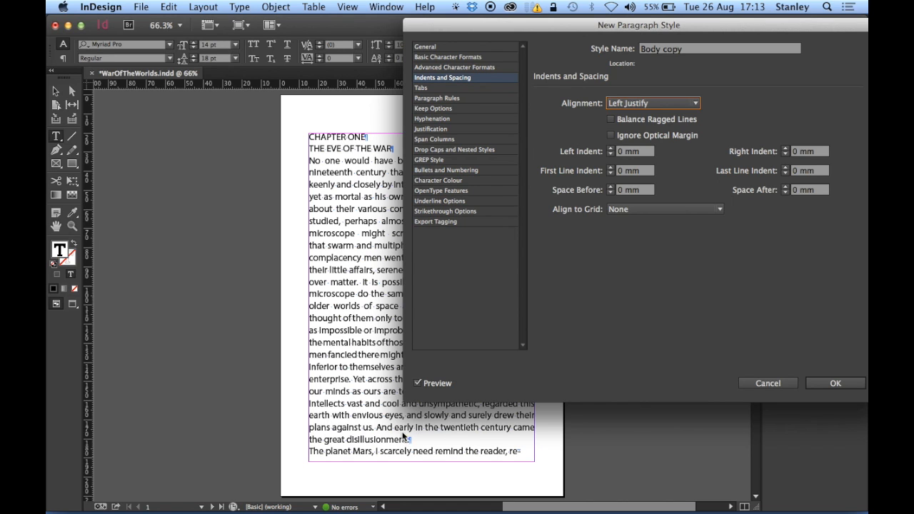
pyautogui.moveTo(445, 28); pyautogui.dragTo(416, 27)
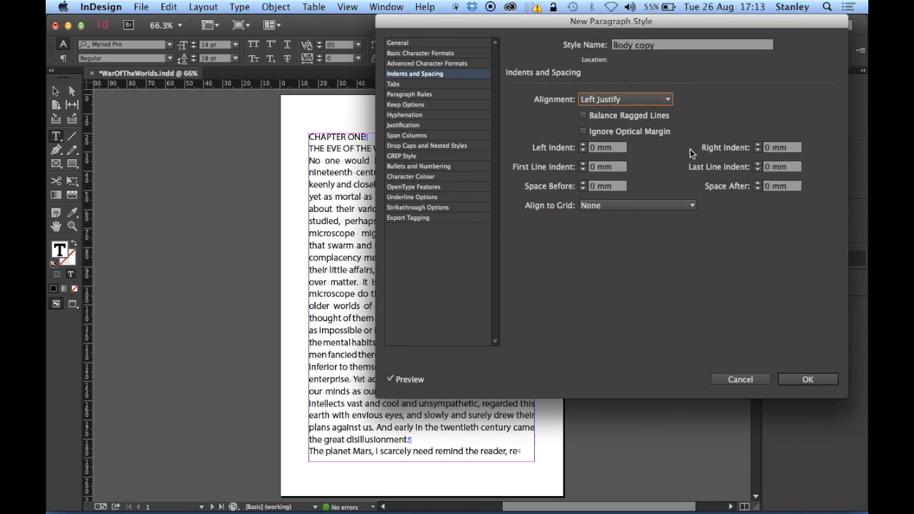
# Step: Set the Body copy style's space after paragraphs to 4 mm and accept the style settings
pyautogui.click(758, 183)
pyautogui.click(758, 184)
pyautogui.click(758, 184)
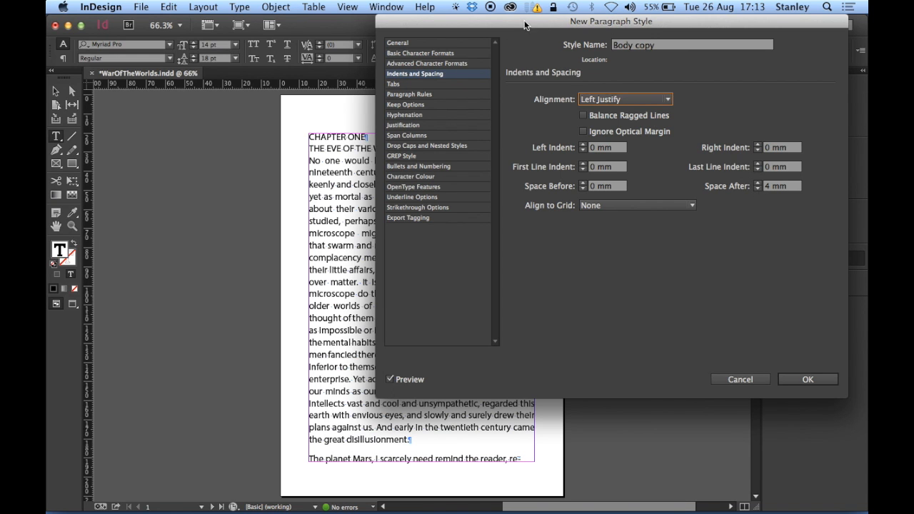
pyautogui.moveTo(525, 21); pyautogui.dragTo(658, 18)
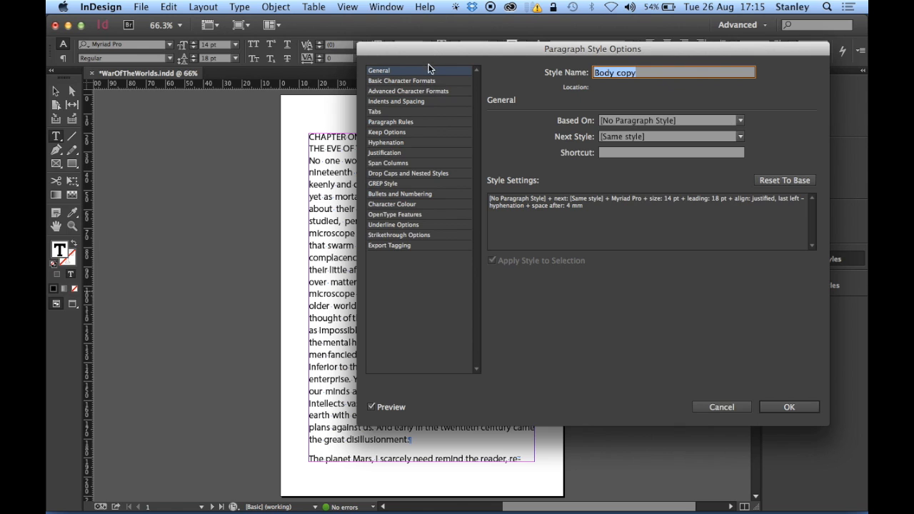
pyautogui.moveTo(428, 52); pyautogui.dragTo(456, 32)
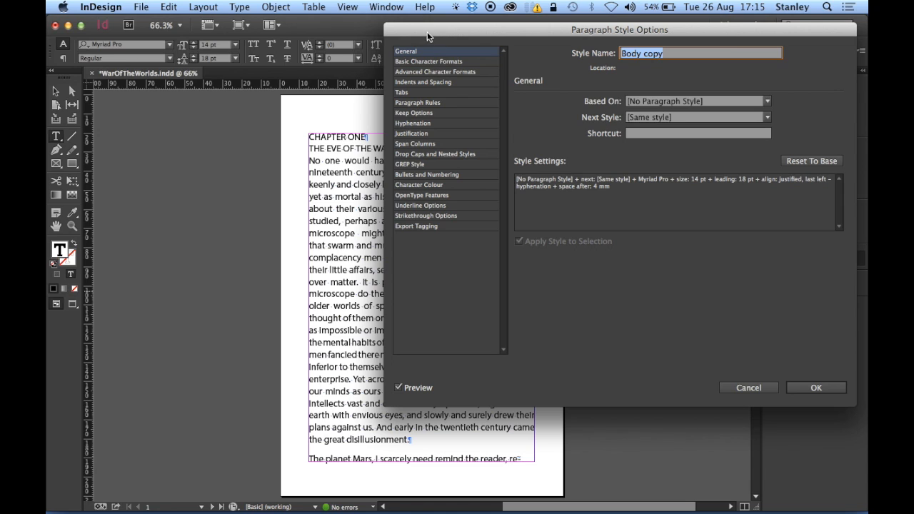
pyautogui.click(816, 387)
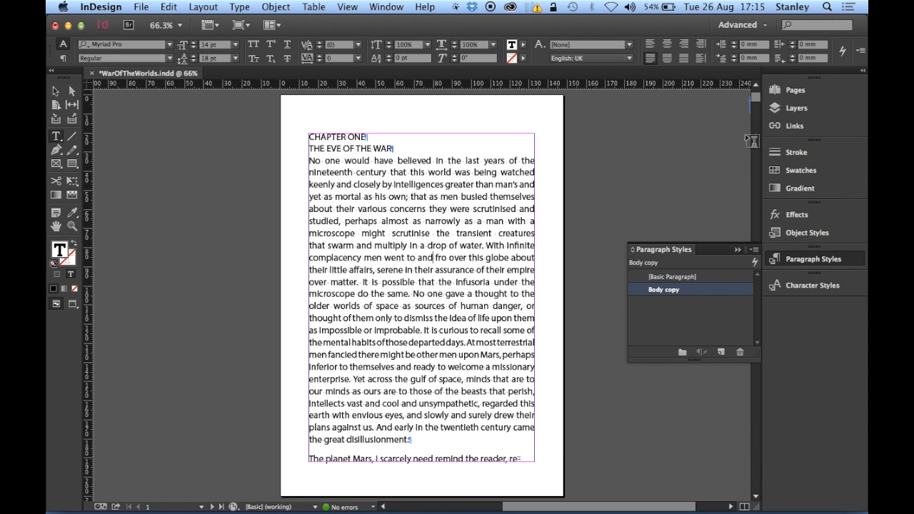
# Step: Compare the text formatting on the first page with that on the following spread
pyautogui.moveTo(756, 97); pyautogui.dragTo(758, 104)
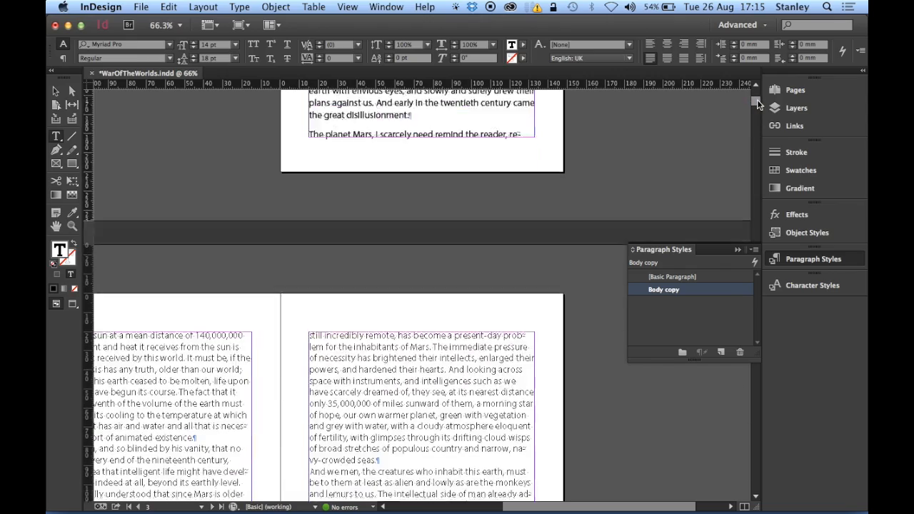
pyautogui.scroll(-5, 758, 104)
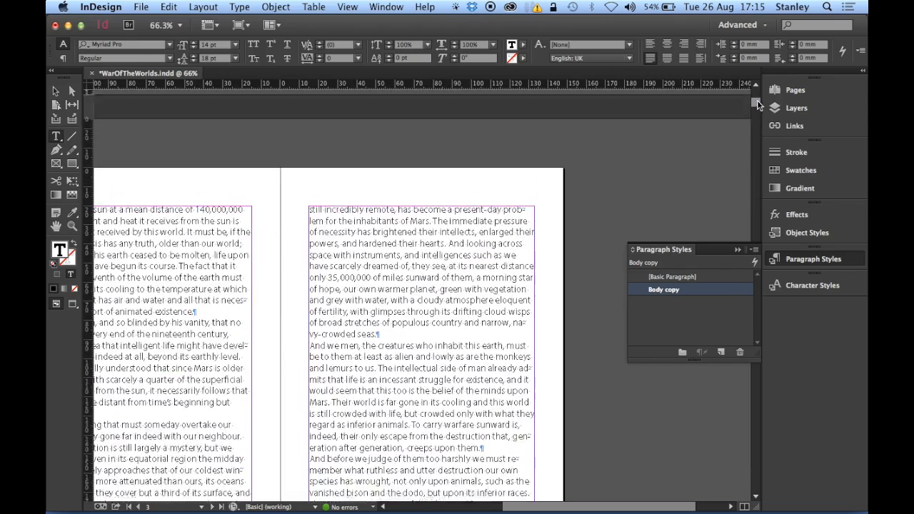
pyautogui.scroll(-1, 758, 105)
pyautogui.moveTo(758, 104); pyautogui.dragTo(757, 99)
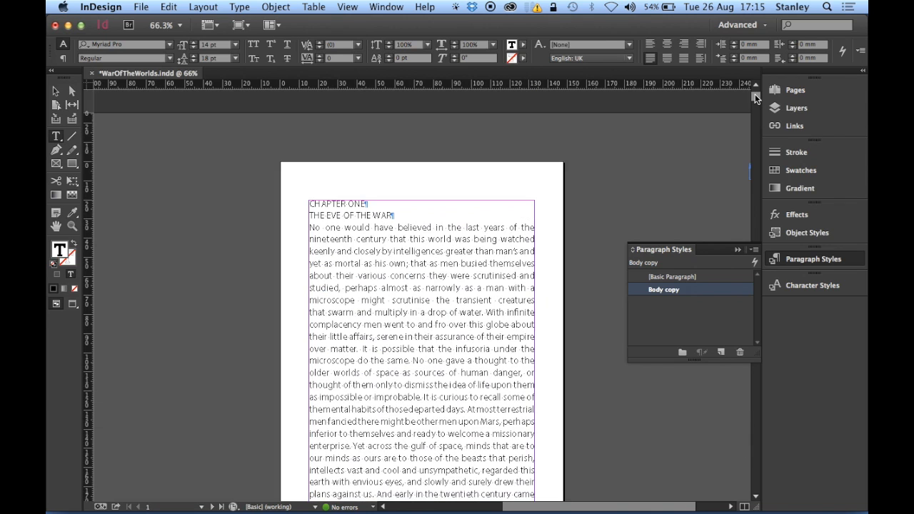
pyautogui.scroll(-2, 757, 95)
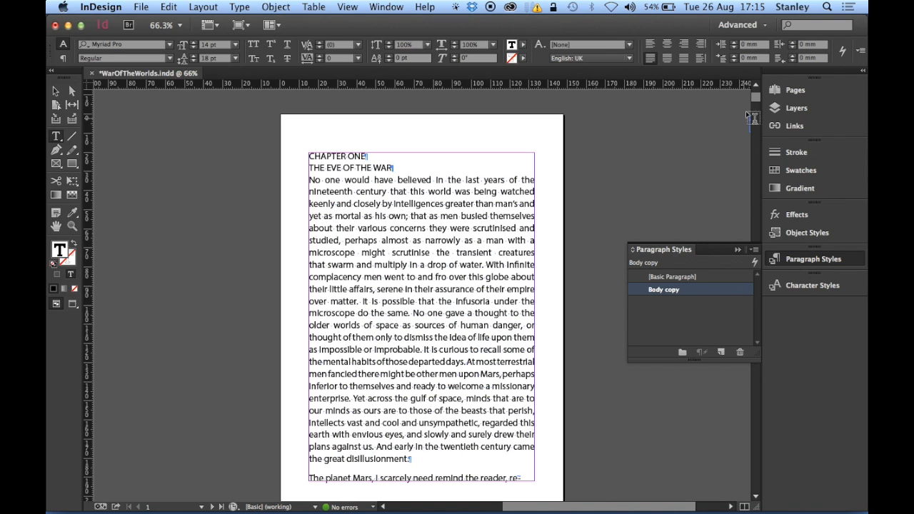
pyautogui.scroll(-4, 757, 98)
pyautogui.scroll(-15, 754, 96)
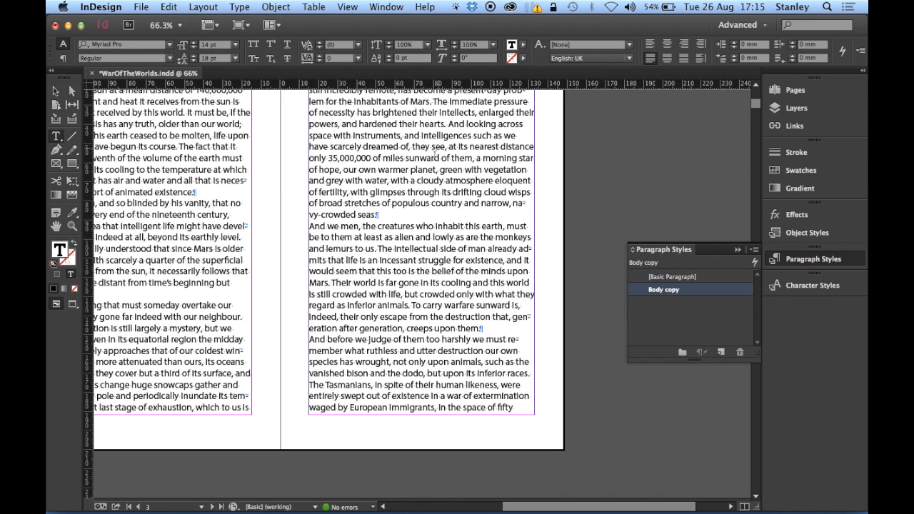
# Step: Select the entire story text and apply the Body copy paragraph style to it
pyautogui.click(391, 157)
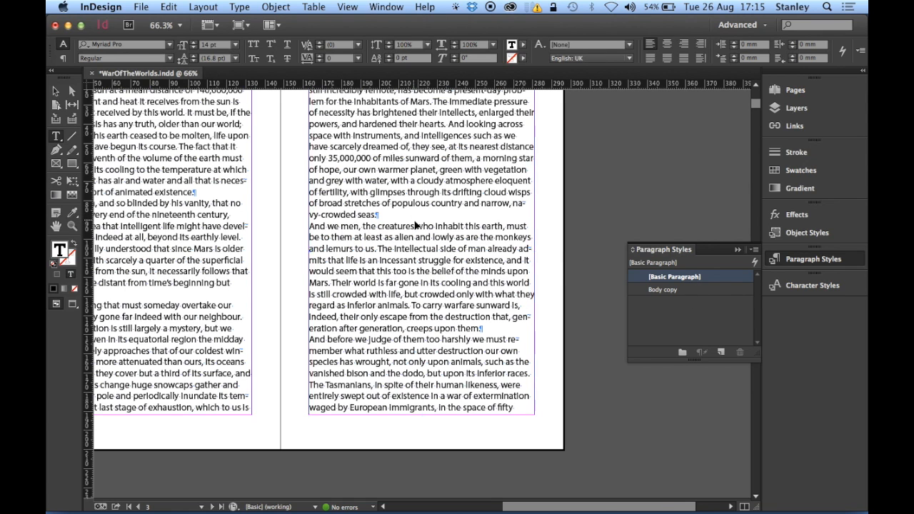
pyautogui.press('super+a')
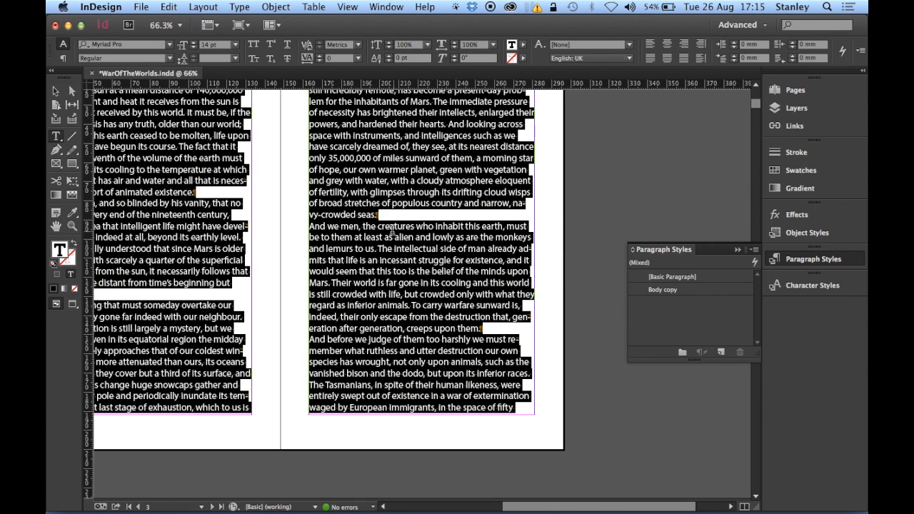
pyautogui.click(814, 259)
pyautogui.click(814, 259)
pyautogui.click(690, 291)
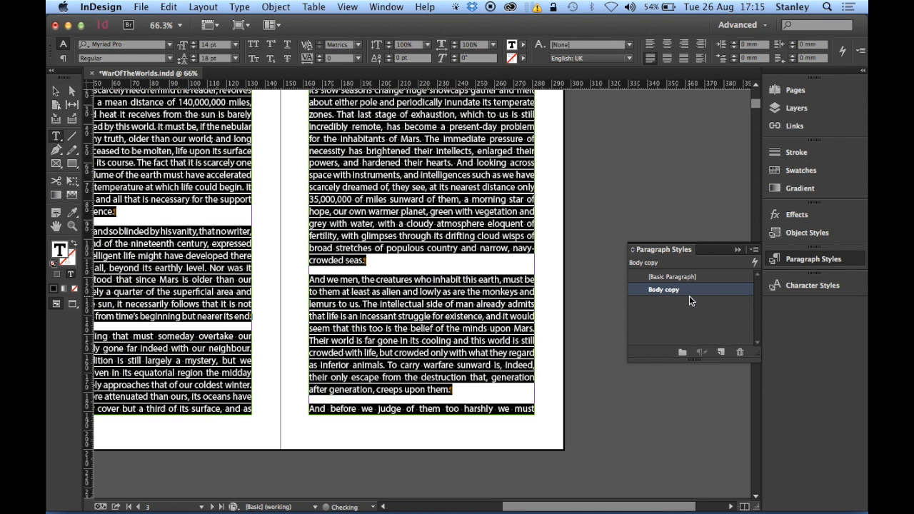
pyautogui.scroll(3, 678, 243)
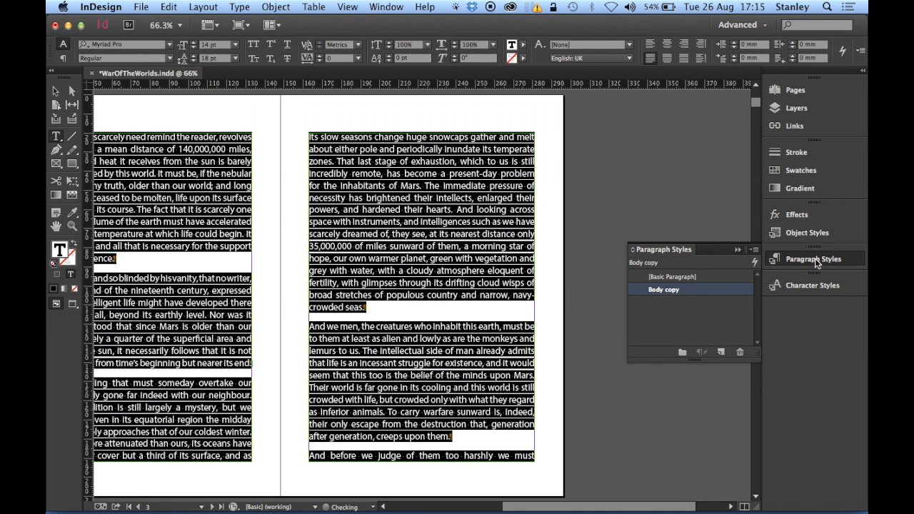
pyautogui.click(777, 251)
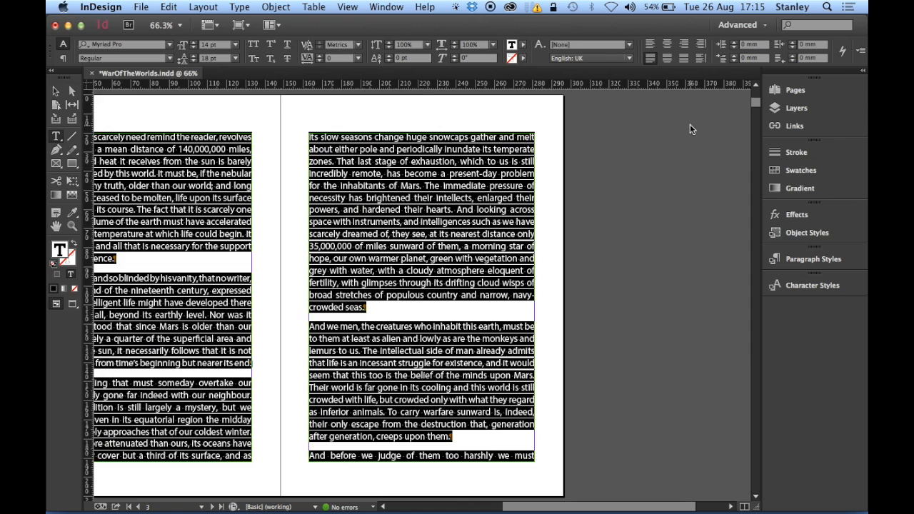
# Step: Review the restyled text on the spread after page 1, then return to the first page and fit it in the window
pyautogui.hscroll(-5, 690, 124)
pyautogui.click(568, 209)
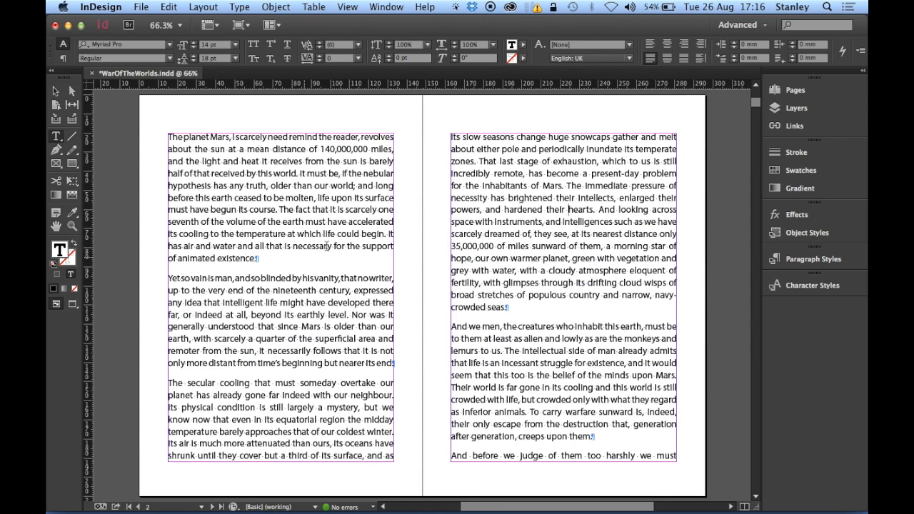
pyautogui.moveTo(759, 97); pyautogui.dragTo(756, 92)
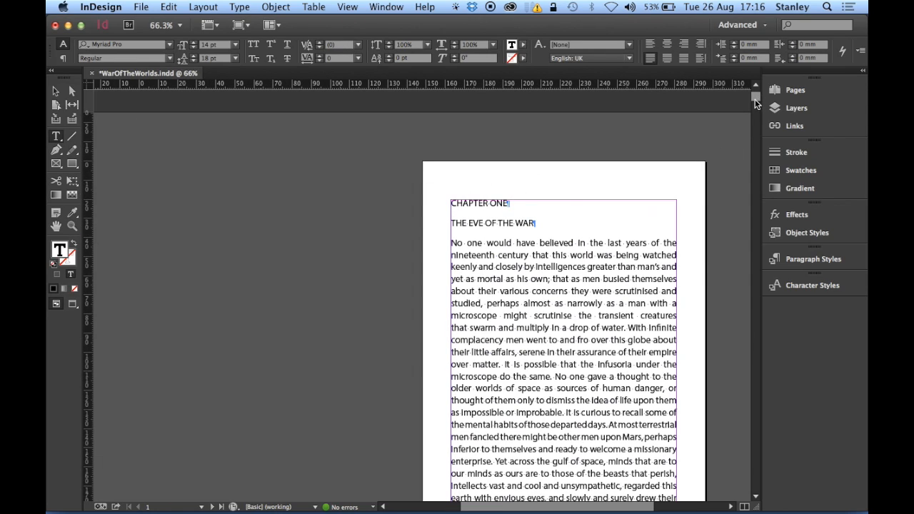
pyautogui.moveTo(757, 102); pyautogui.dragTo(757, 94)
pyautogui.click(471, 247)
pyautogui.press('super+0')
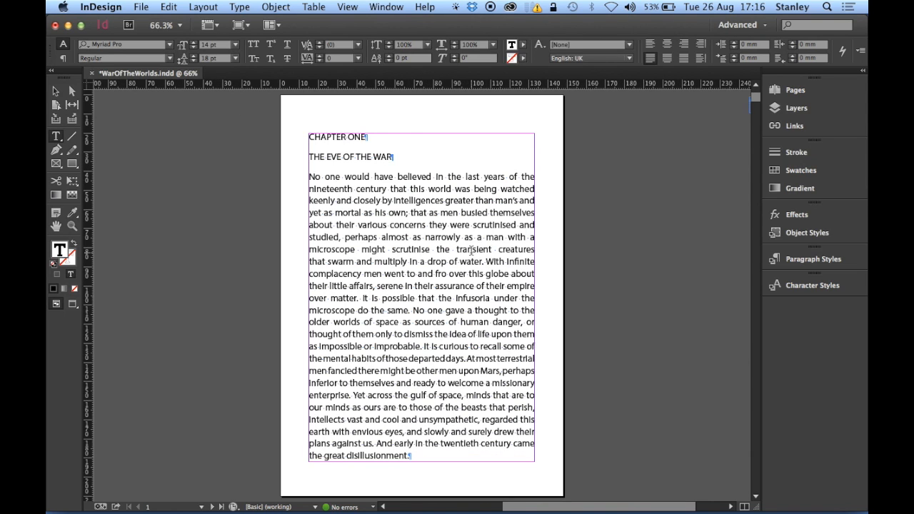